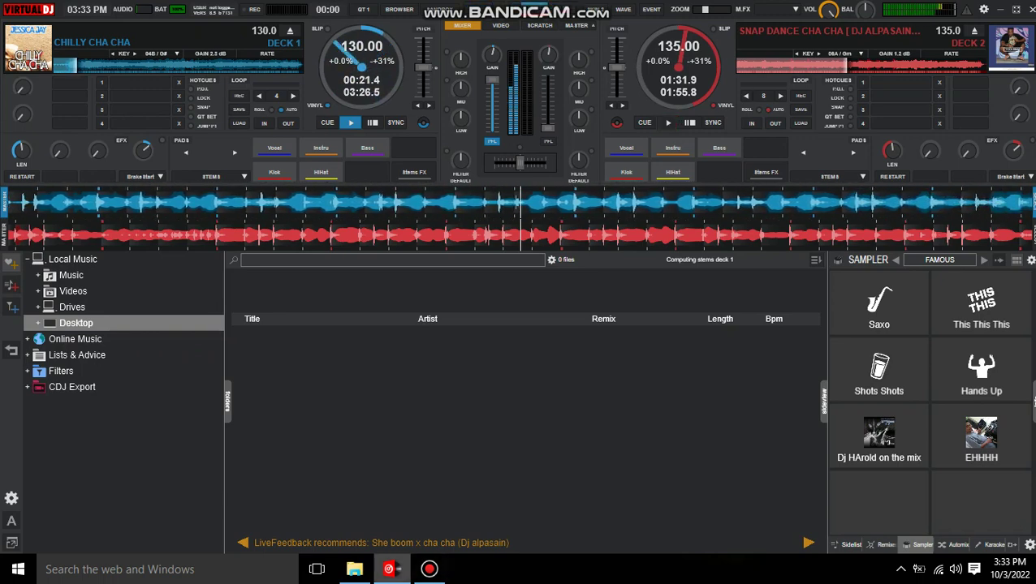
# - Load the Cha Cha on the Rocks track from New folder in File Explorer onto deck 2
pyautogui.click(354, 569)
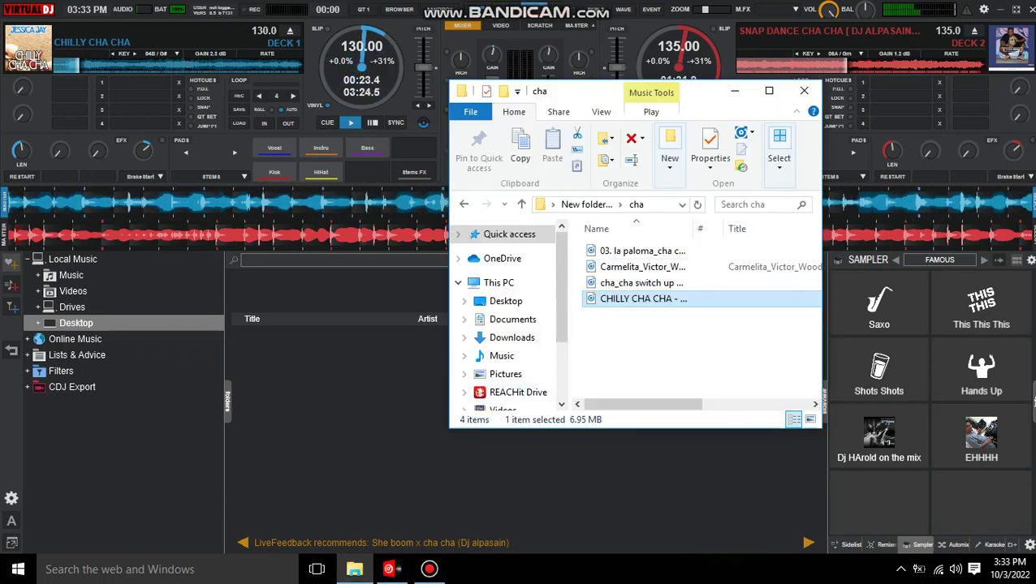
pyautogui.click(463, 205)
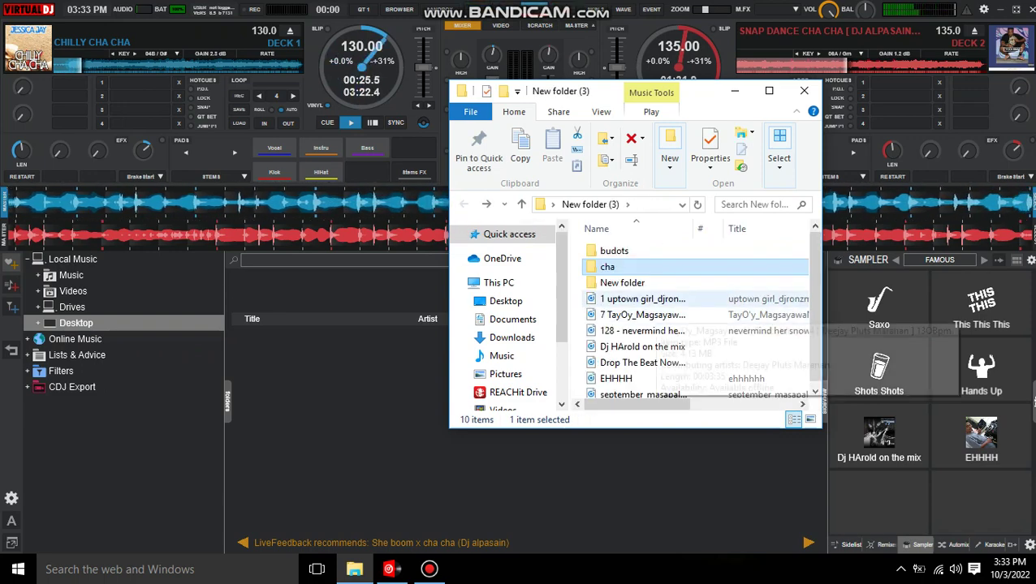
pyautogui.doubleClick(647, 281)
pyautogui.click(680, 267)
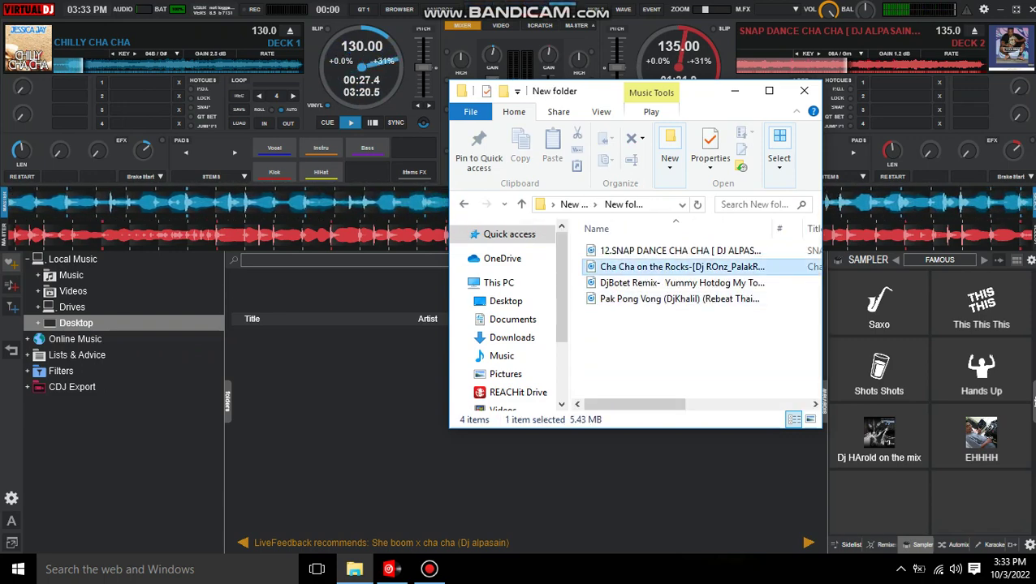
pyautogui.moveTo(680, 267); pyautogui.dragTo(853, 62)
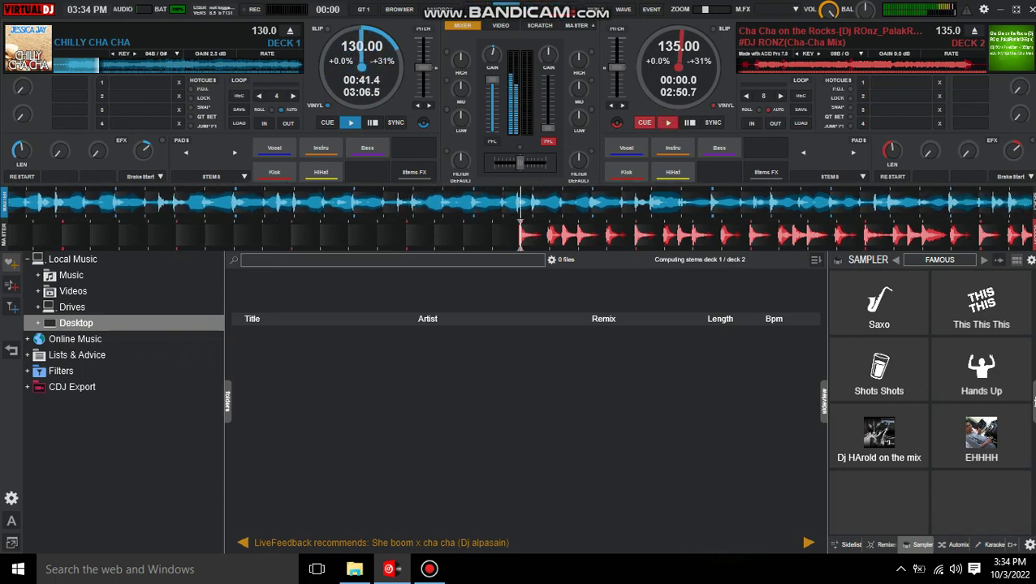
# - Play the EHHHH sample from the sampler's FAMOUS bank
pyautogui.click(981, 435)
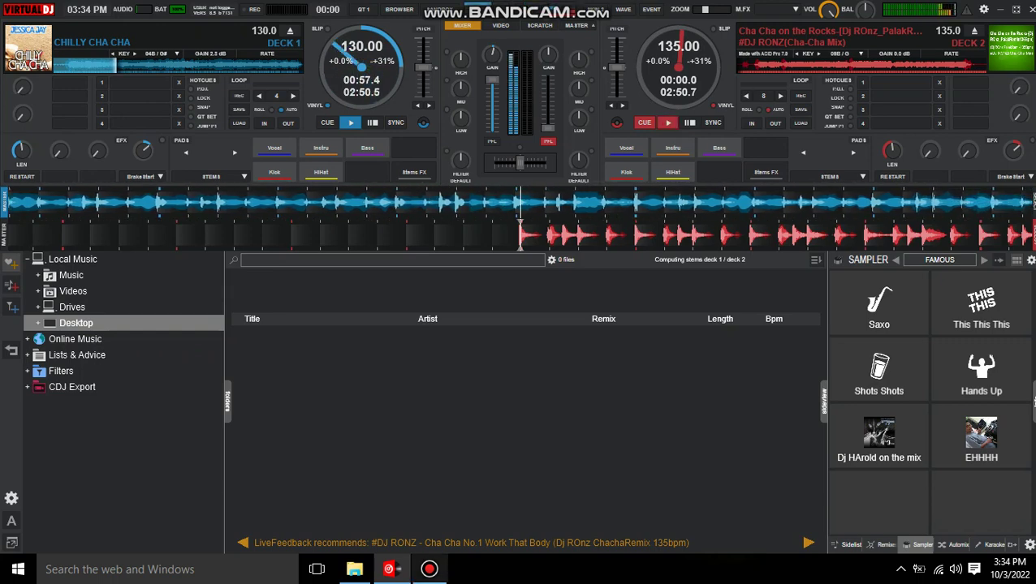
pyautogui.click(430, 569)
pyautogui.click(429, 569)
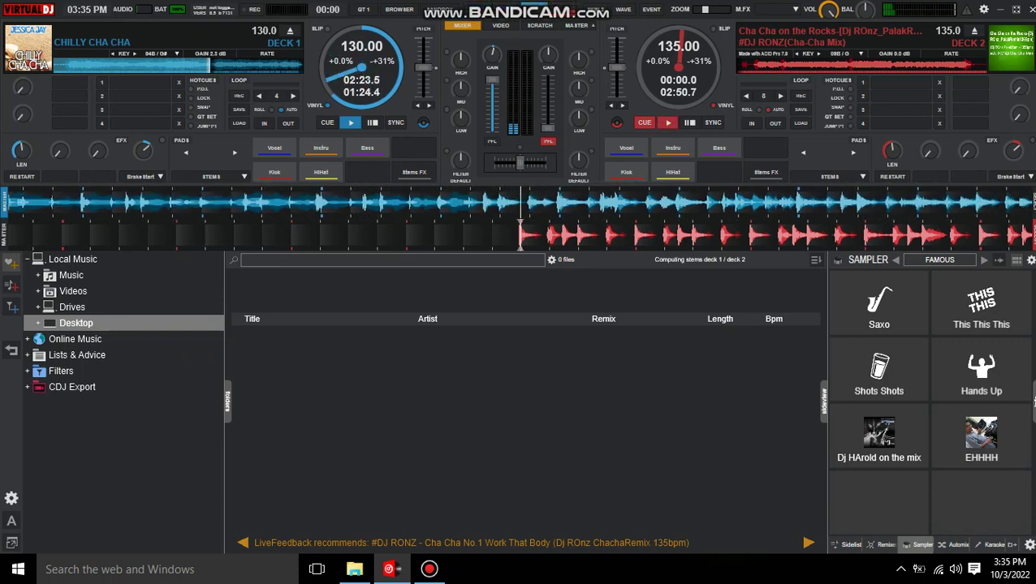
# - Start Cha Cha on the Rocks on deck 2 and bring its volume up while fading out deck 1
pyautogui.press('space')
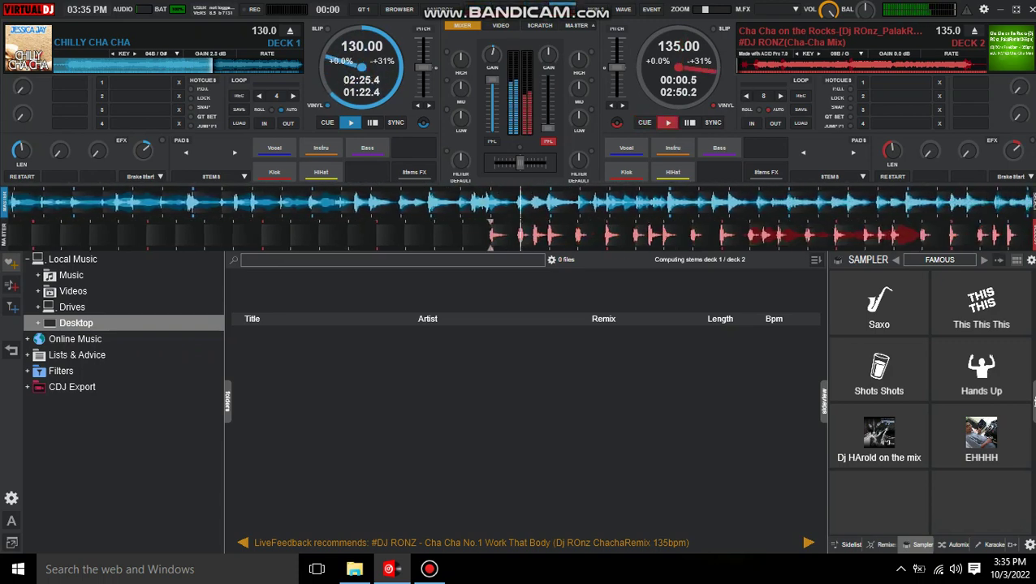
pyautogui.press('s')
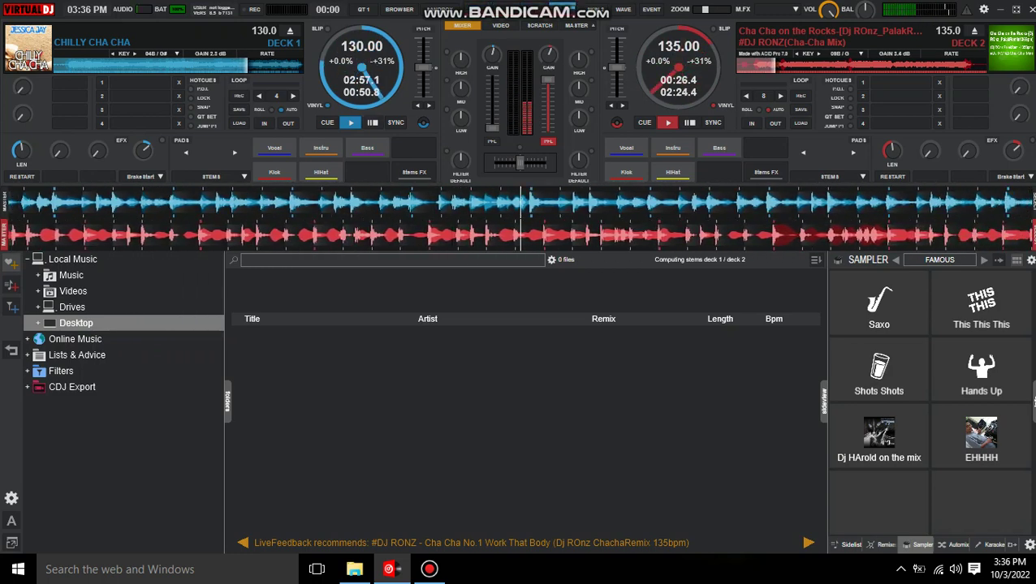
# - Load the Carmelita_Victor_Wood track from the cha folder in File Explorer onto deck 1 and return to the mixer
pyautogui.click(355, 570)
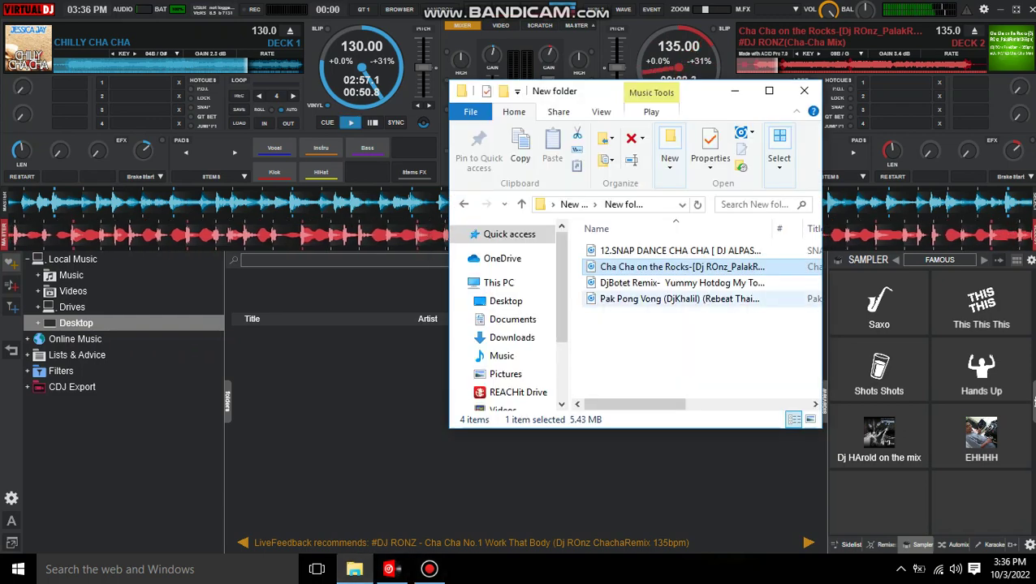
pyautogui.click(464, 205)
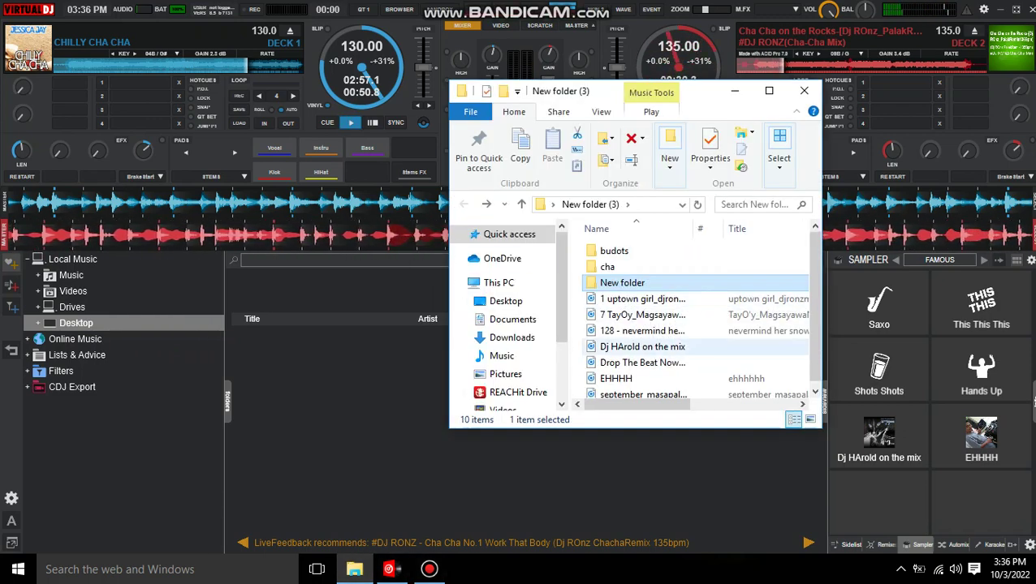
pyautogui.doubleClick(617, 266)
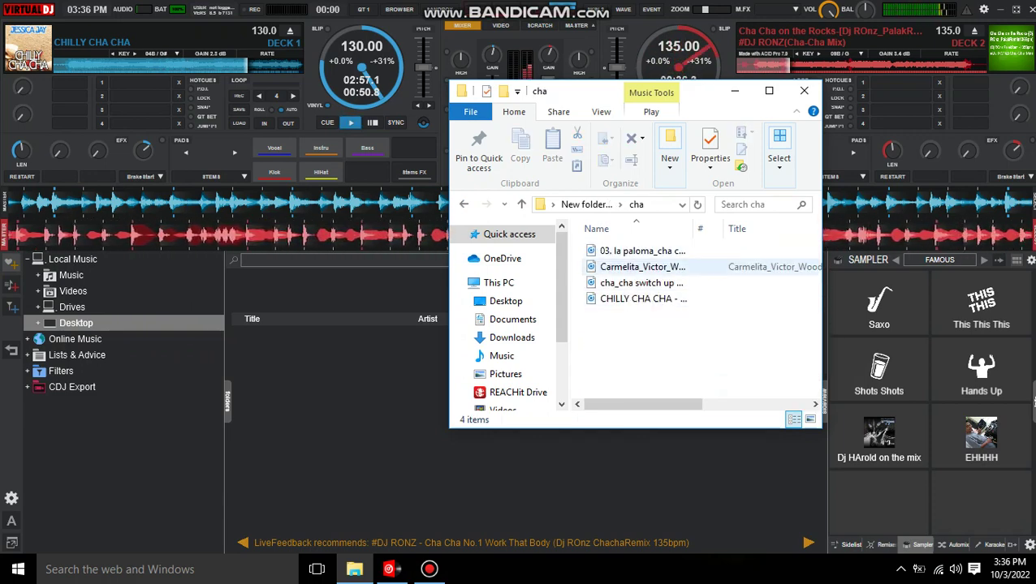
pyautogui.moveTo(624, 267); pyautogui.dragTo(336, 75)
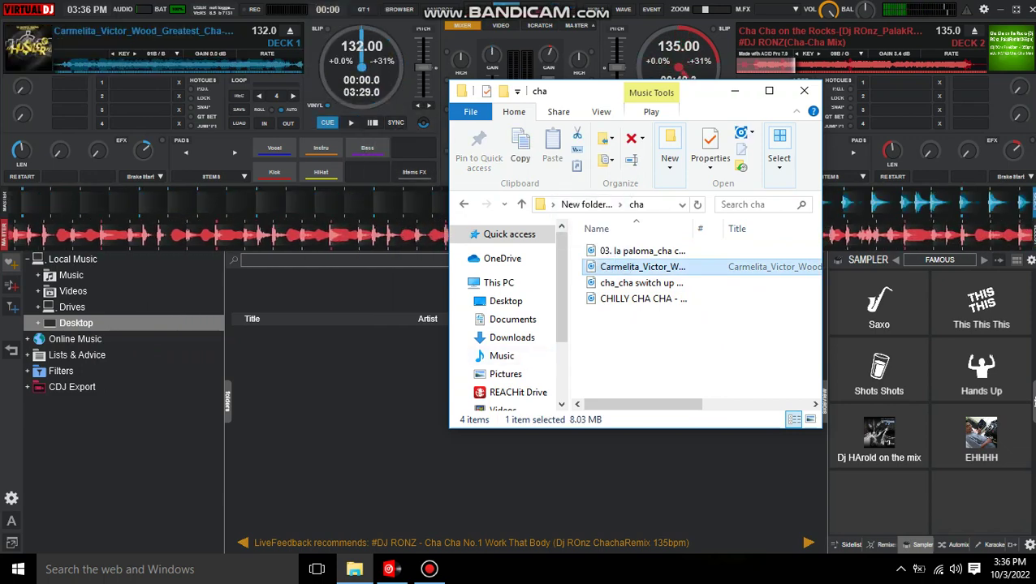
pyautogui.click(349, 389)
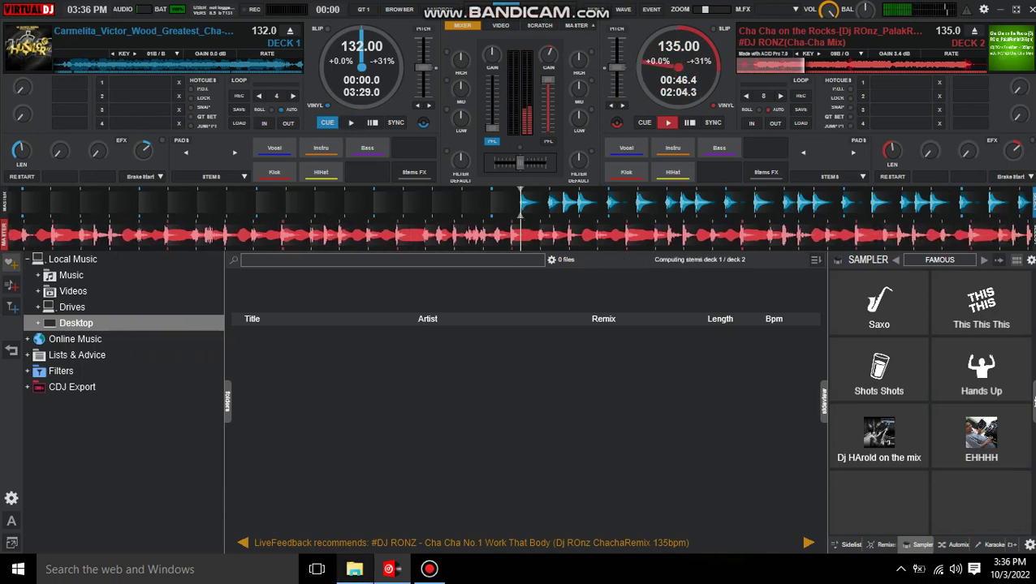
pyautogui.hotkey('alt', 'Tab')
pyautogui.click(464, 204)
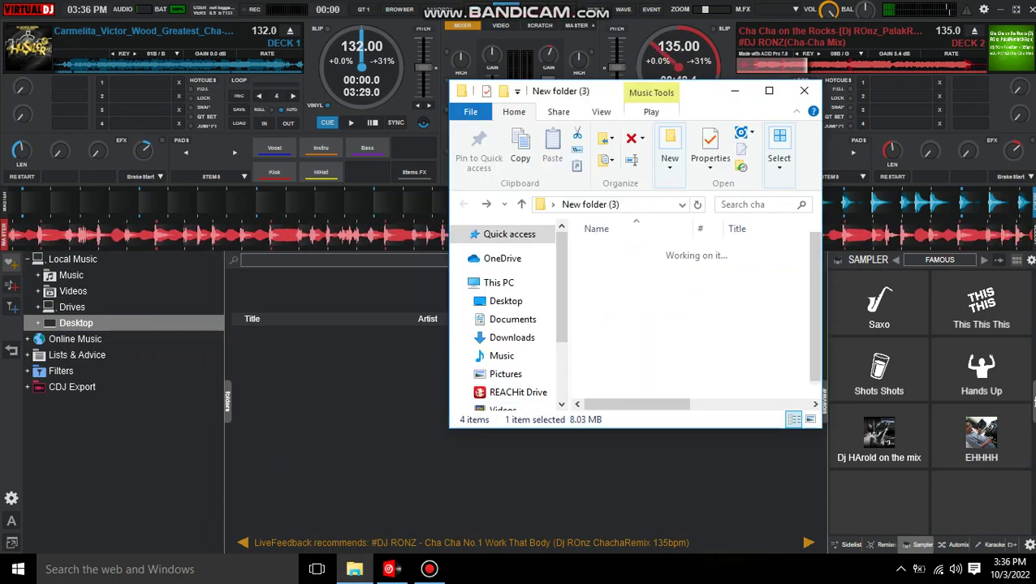
pyautogui.doubleClick(623, 283)
pyautogui.press('BackSpace')
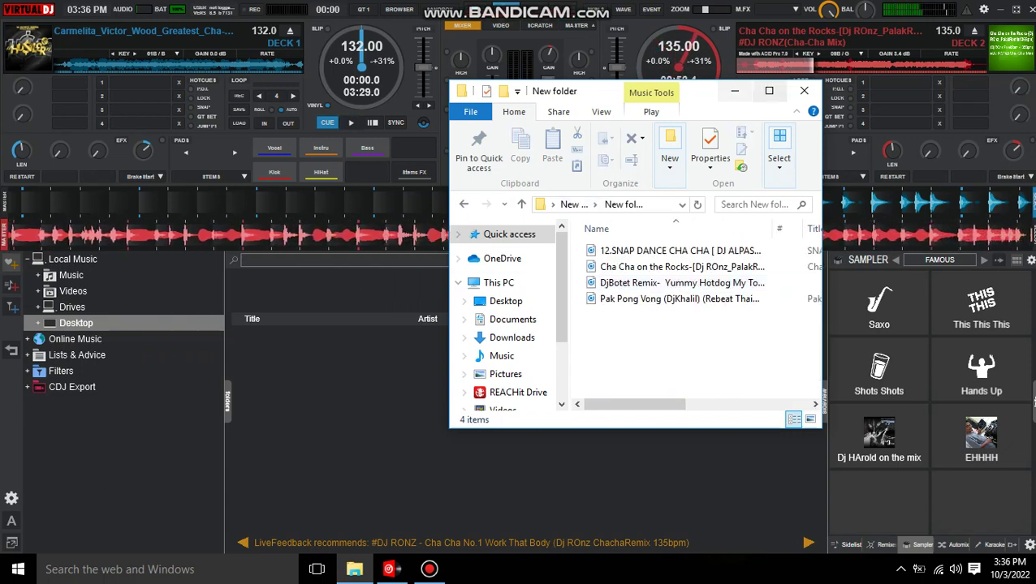
pyautogui.click(735, 91)
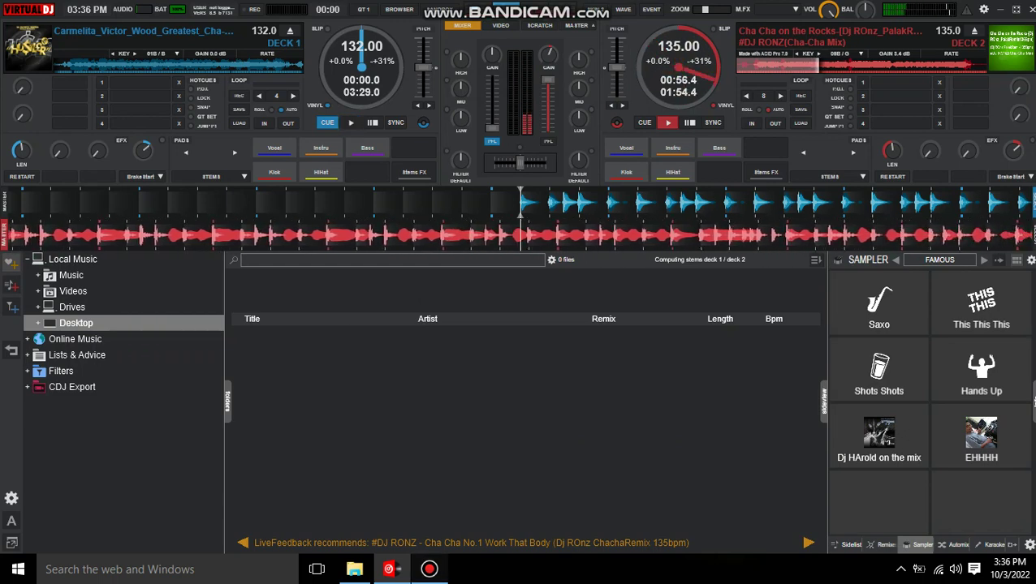
pyautogui.click(430, 569)
pyautogui.click(429, 569)
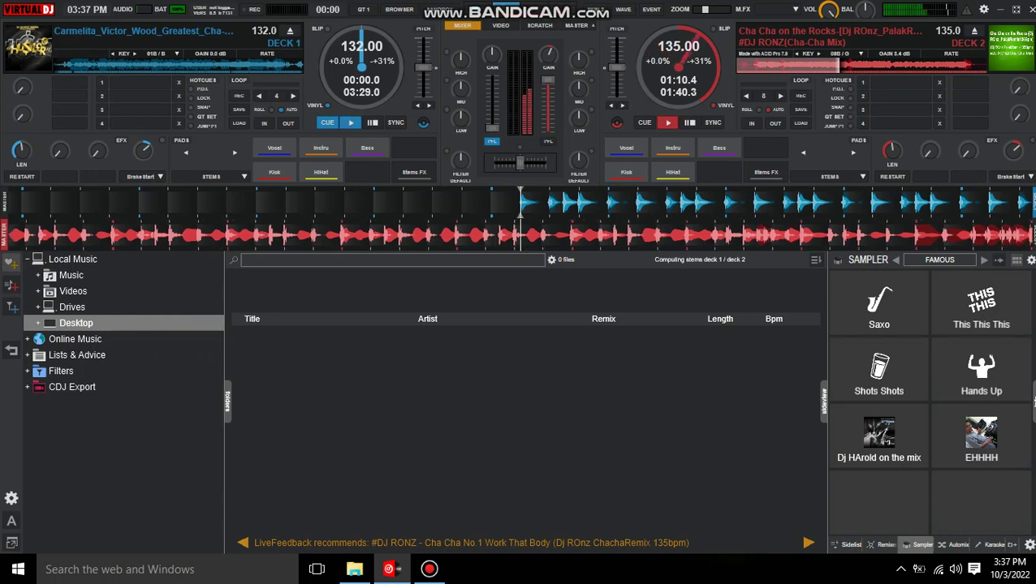
# - Sync deck 1 to deck 2's 135 BPM tempo and start the Carmelita_Victor_Wood track
pyautogui.click(396, 123)
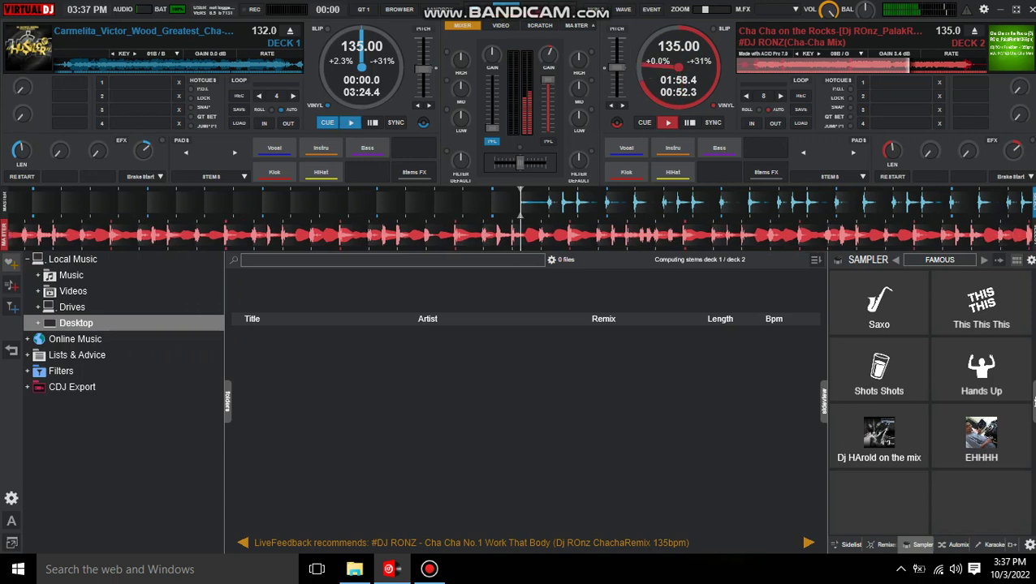
pyautogui.press('space')
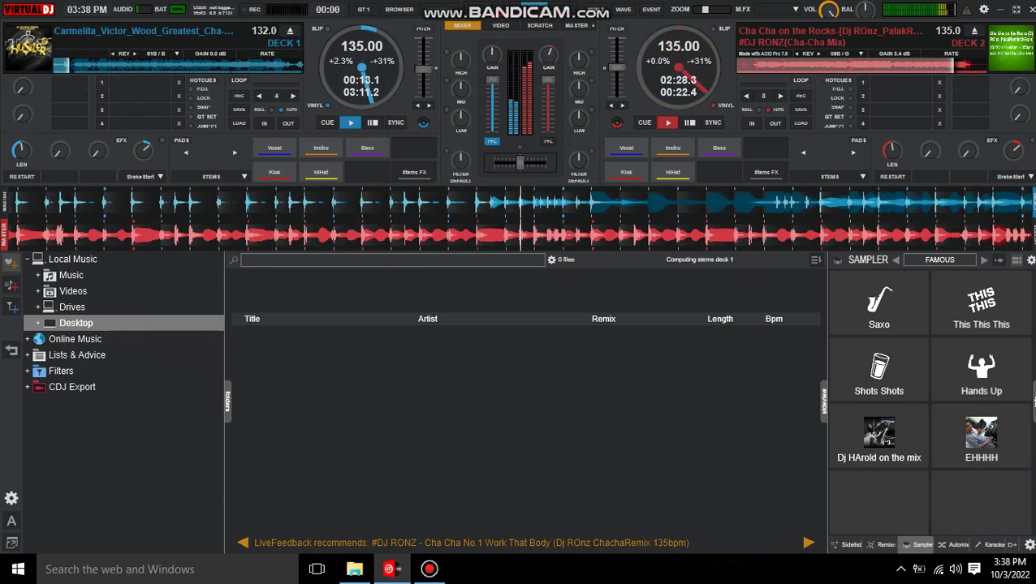
# - Fade out and stop deck 2, and reset deck 1's pitch to +0.0%
pyautogui.moveTo(548, 93); pyautogui.dragTo(548, 128)
pyautogui.click(689, 122)
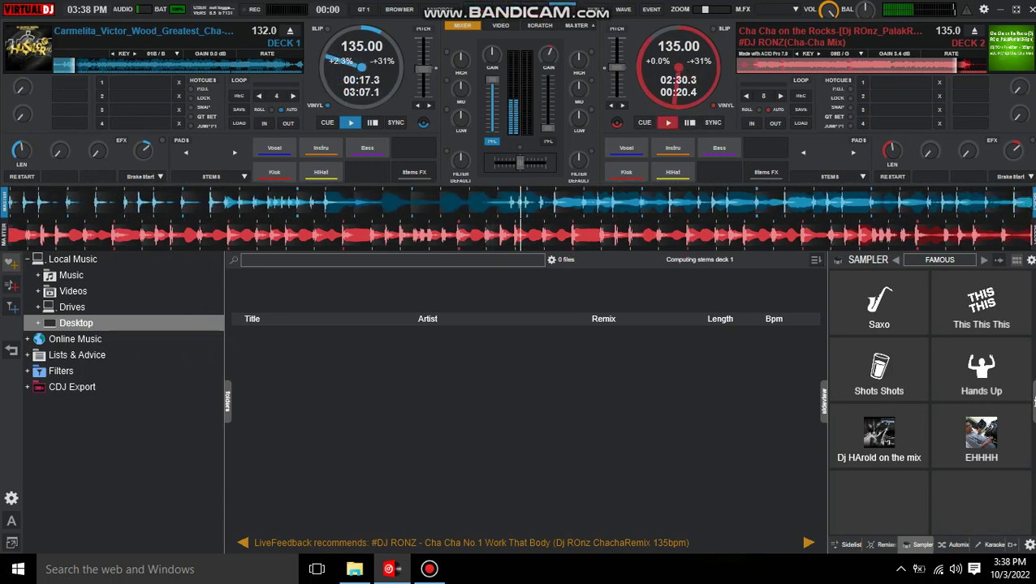
pyautogui.click(436, 68)
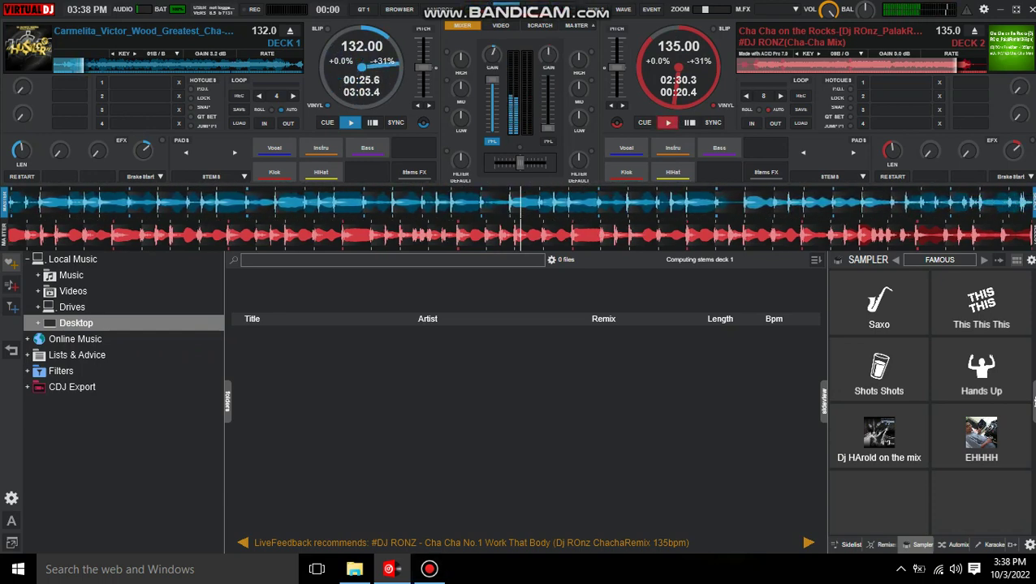
pyautogui.click(355, 570)
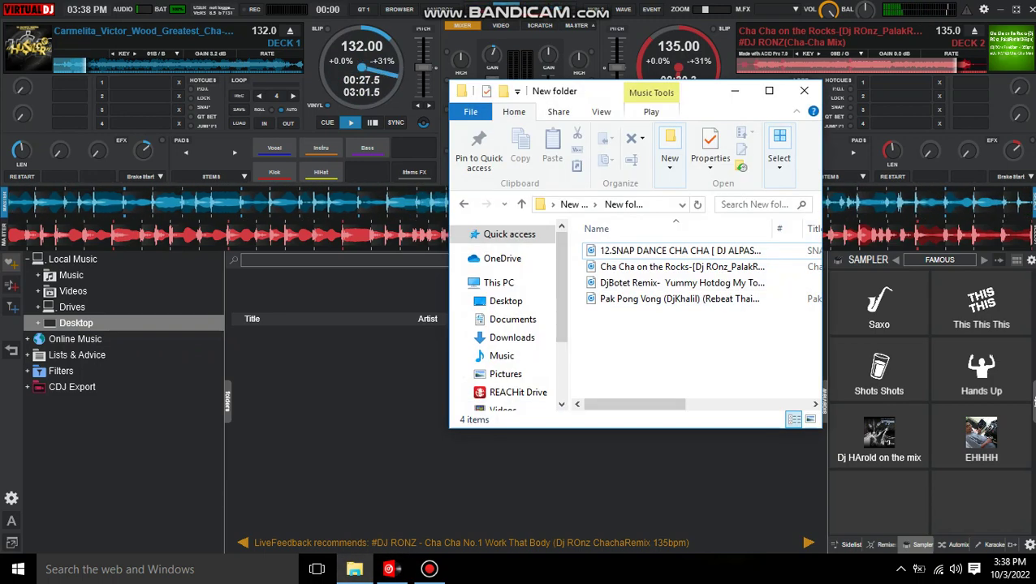
pyautogui.click(463, 204)
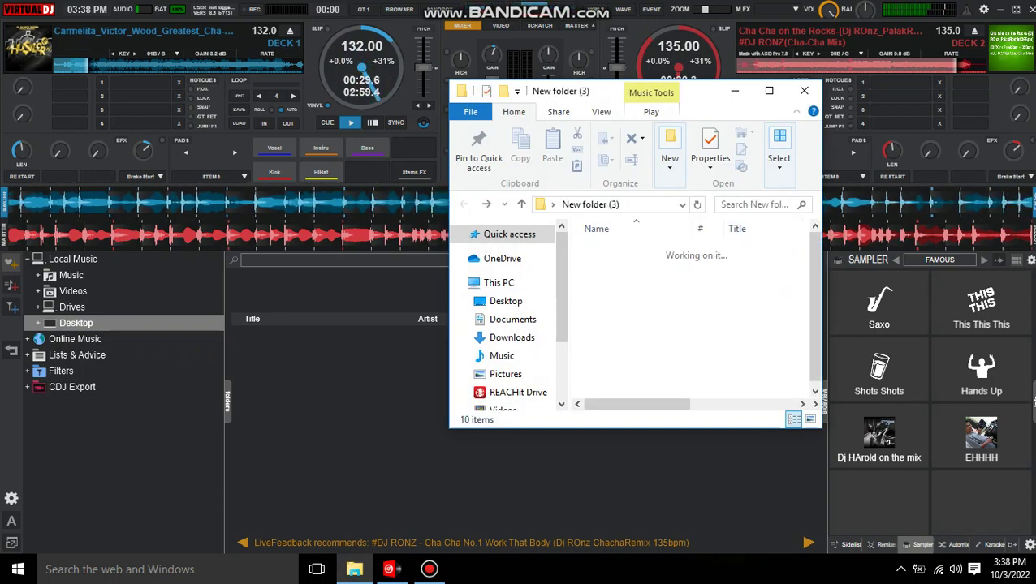
pyautogui.press('Up')
pyautogui.press('Return')
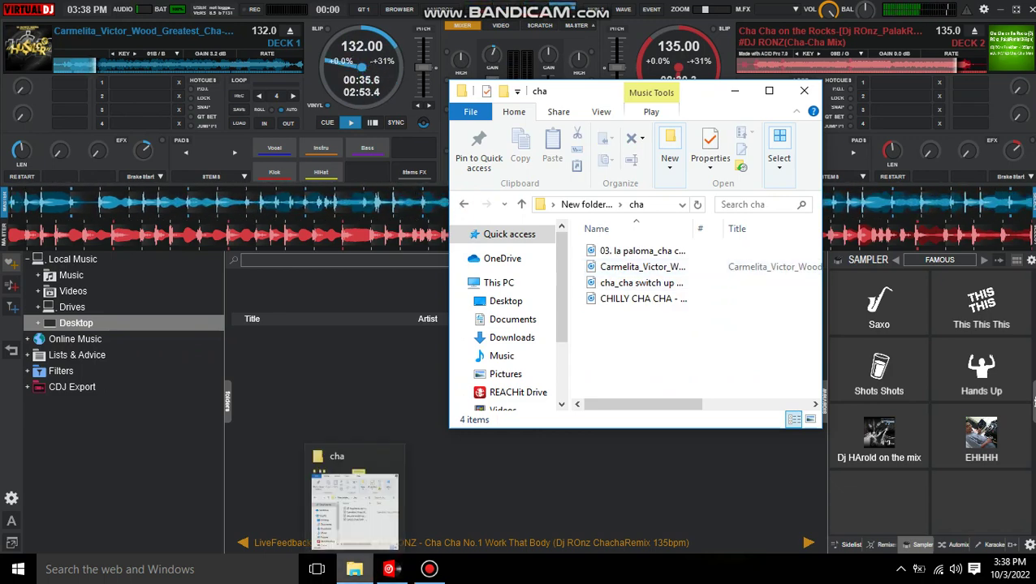
pyautogui.click(430, 569)
pyautogui.click(389, 569)
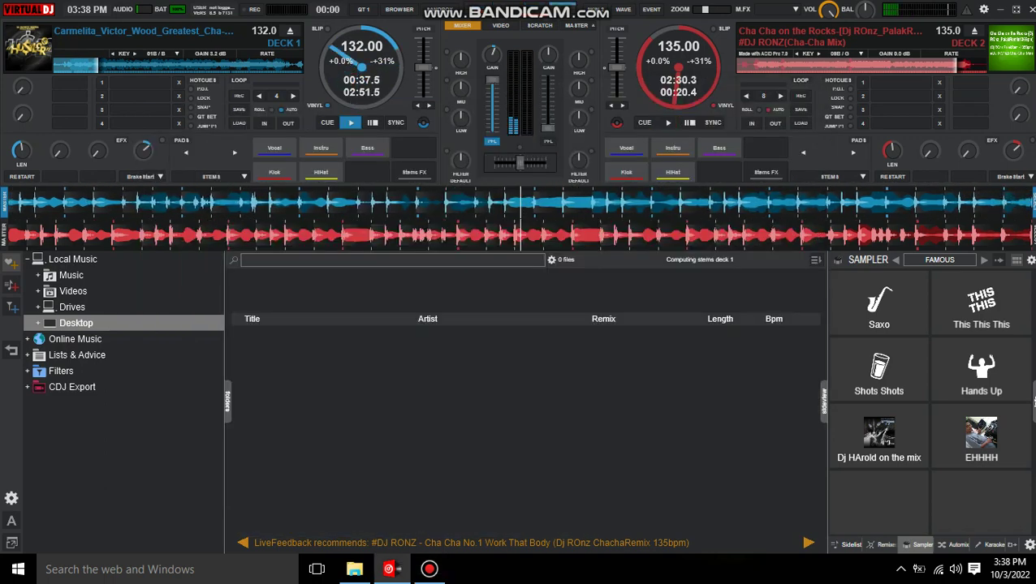
# - Load the SNAP DANCE CHA CHA track from New folder in File Explorer onto deck 2
pyautogui.click(355, 569)
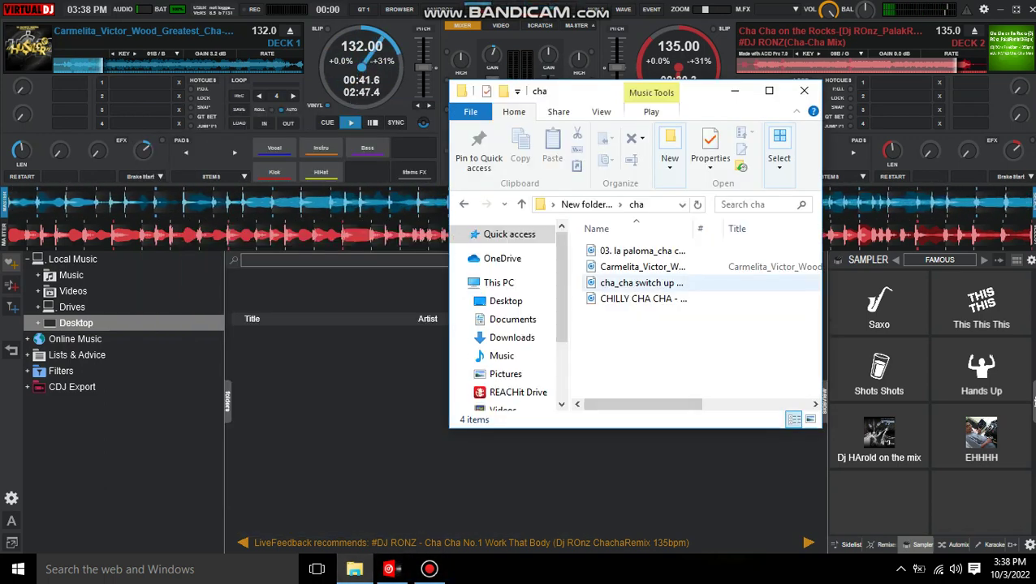
pyautogui.click(463, 205)
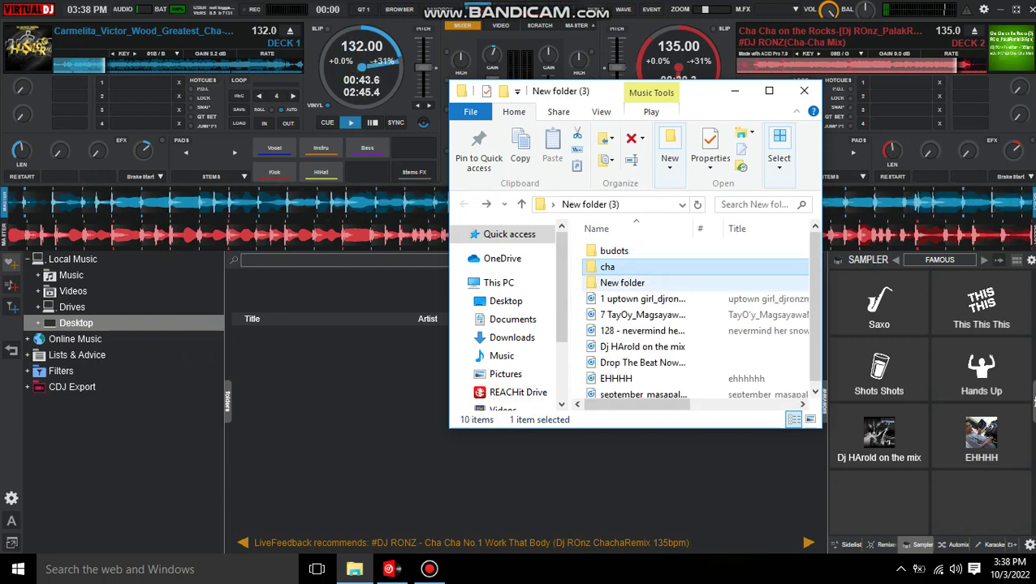
pyautogui.press('Down')
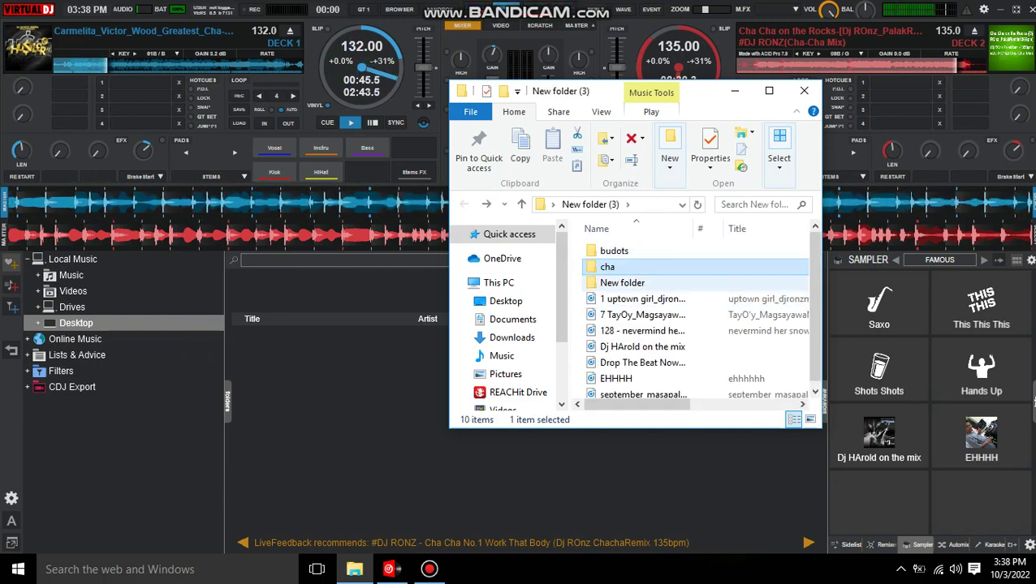
pyautogui.press('Return')
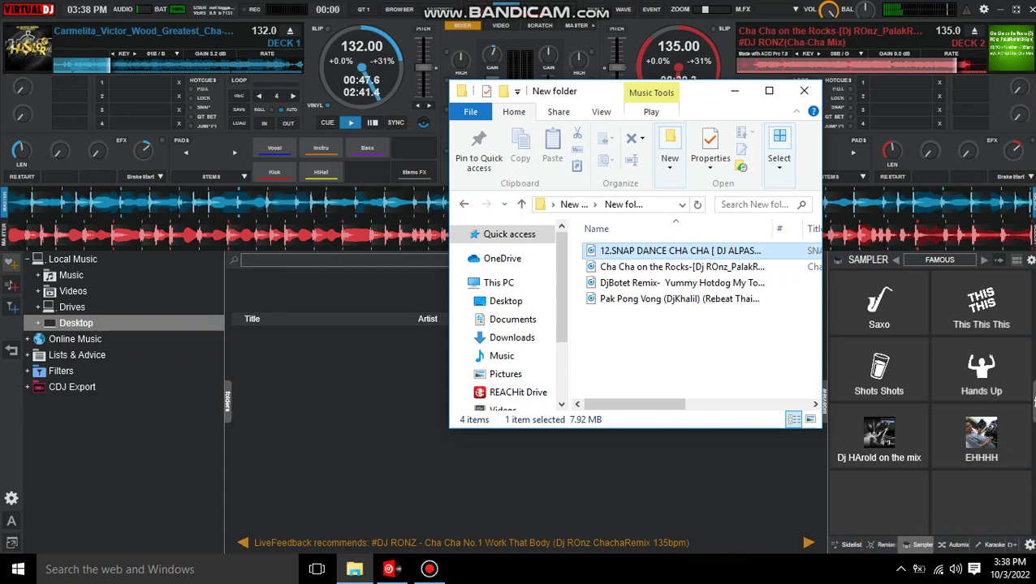
pyautogui.press('Return')
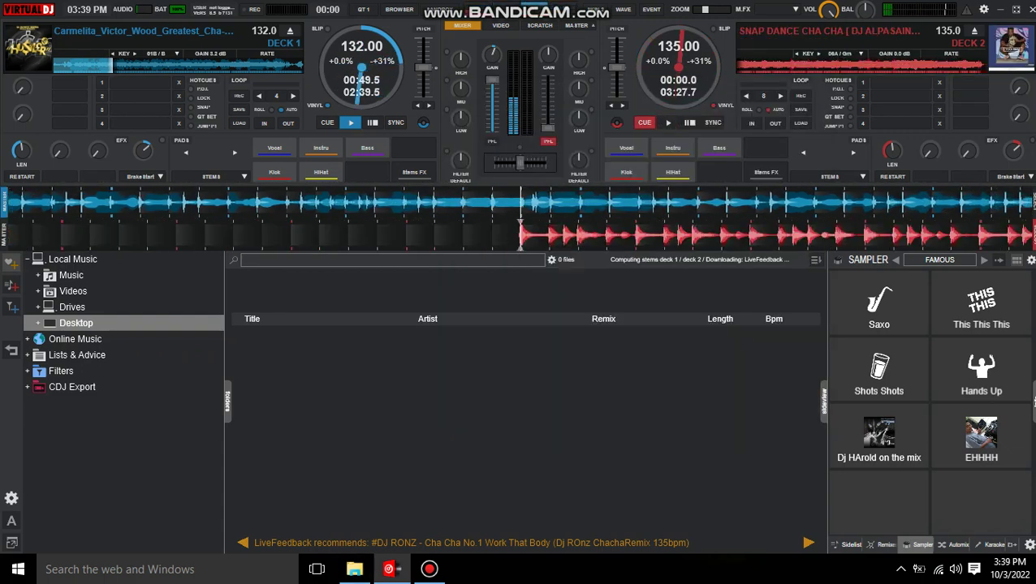
# - Sync deck 2 to deck 1's 132 BPM tempo, start SNAP DANCE CHA CHA, and move its playback position back toward the intro
pyautogui.click(713, 122)
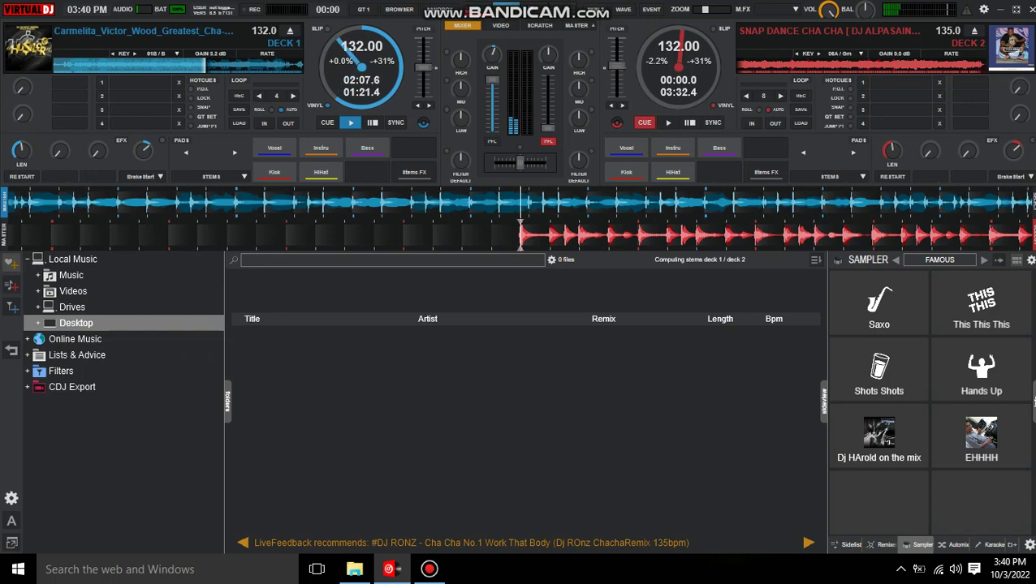
pyautogui.click(429, 569)
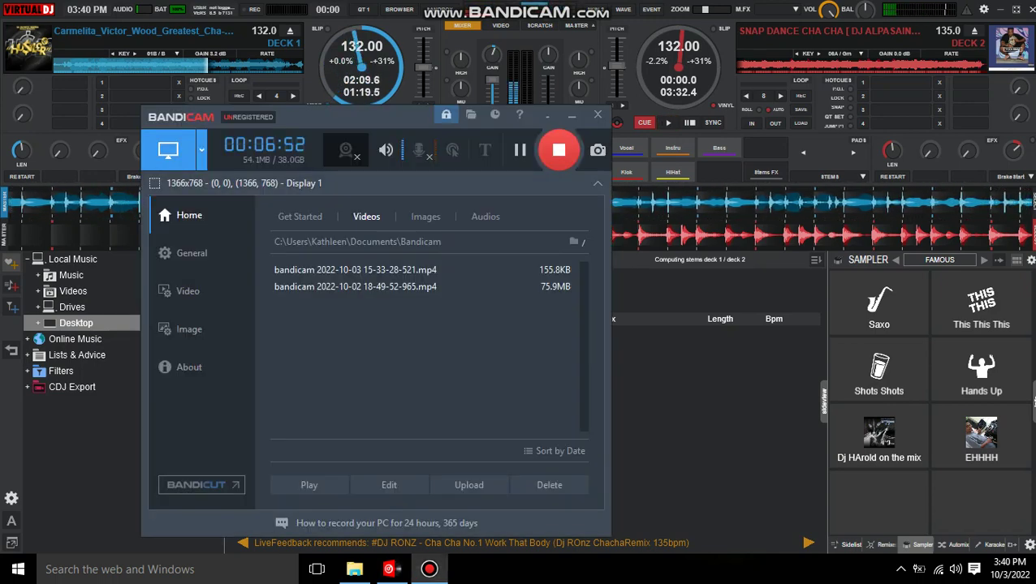
pyautogui.click(429, 569)
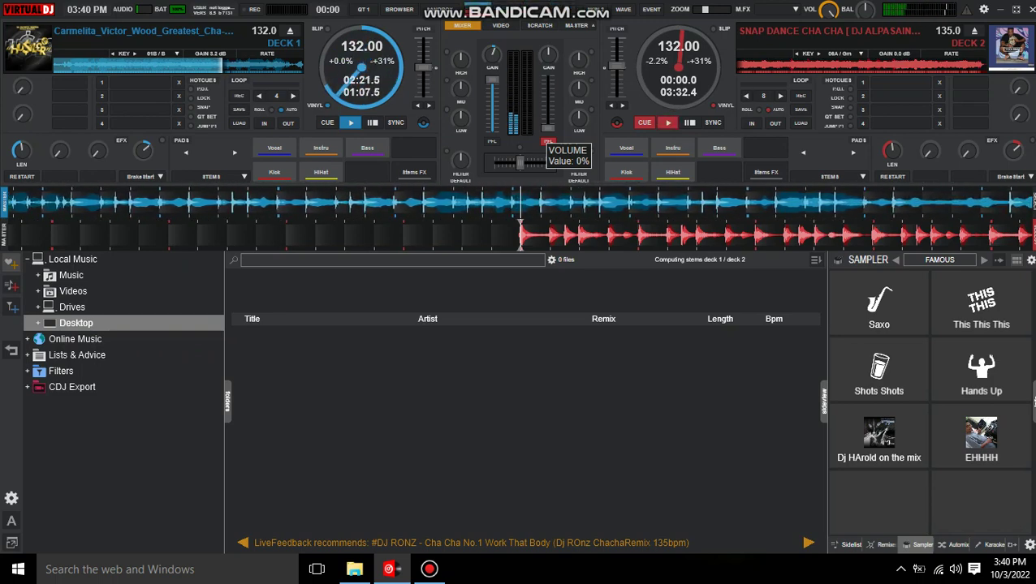
pyautogui.press('space')
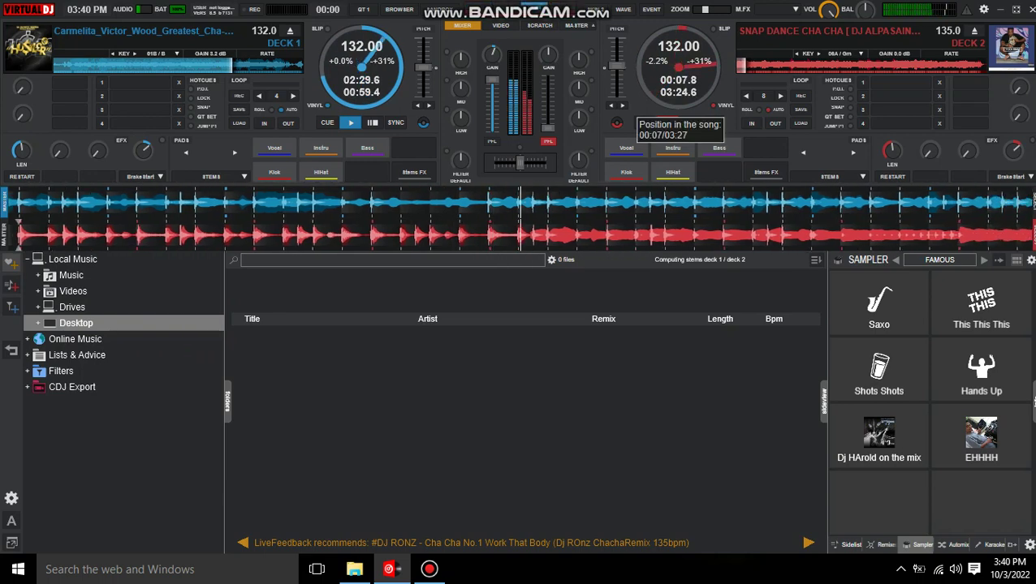
pyautogui.click(682, 28)
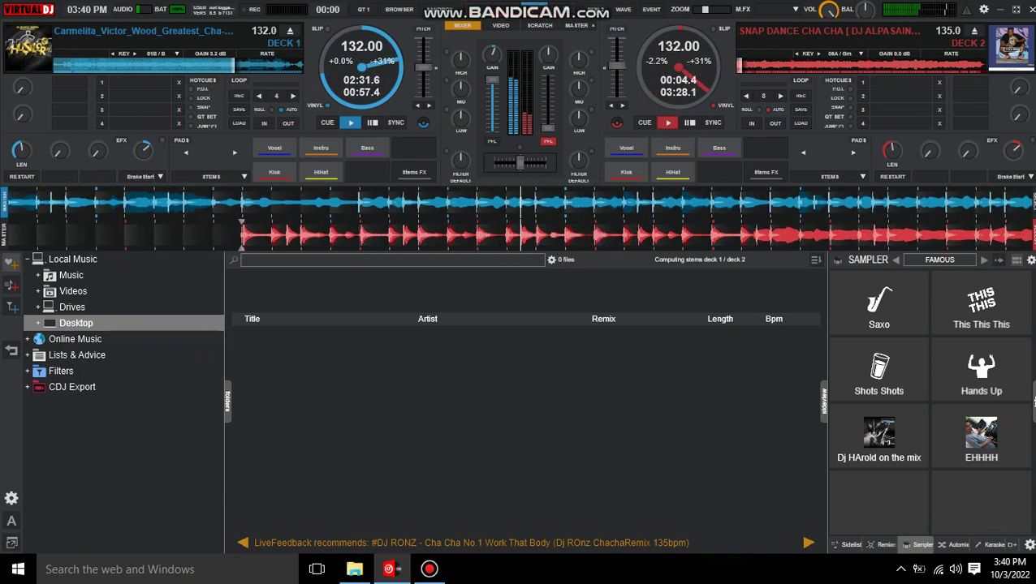
# - Nudge deck 2's playback position repeatedly within the SNAP DANCE CHA CHA intro to line its beats up with deck 1
pyautogui.click(683, 28)
pyautogui.click(680, 27)
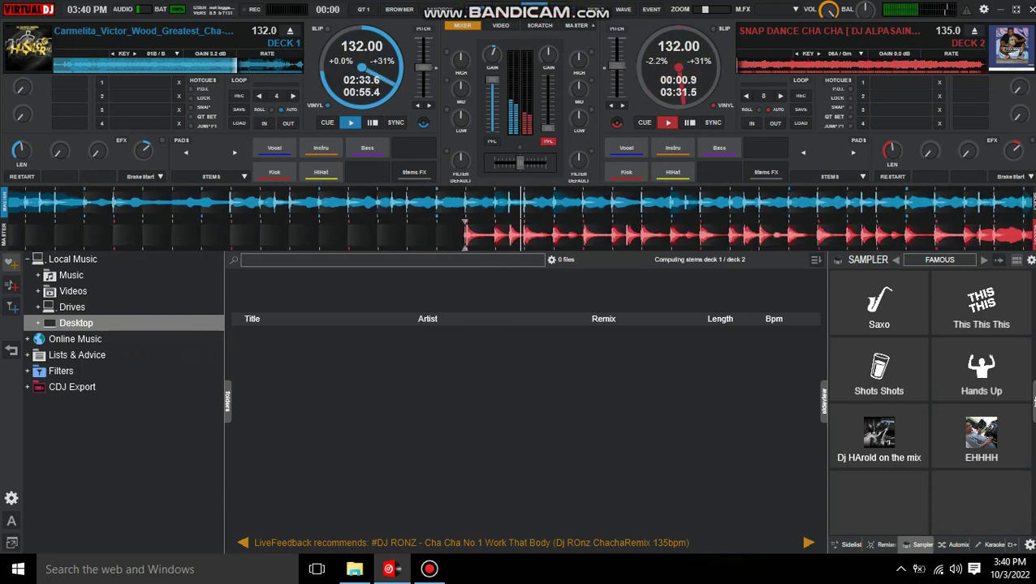
pyautogui.click(683, 27)
pyautogui.click(682, 28)
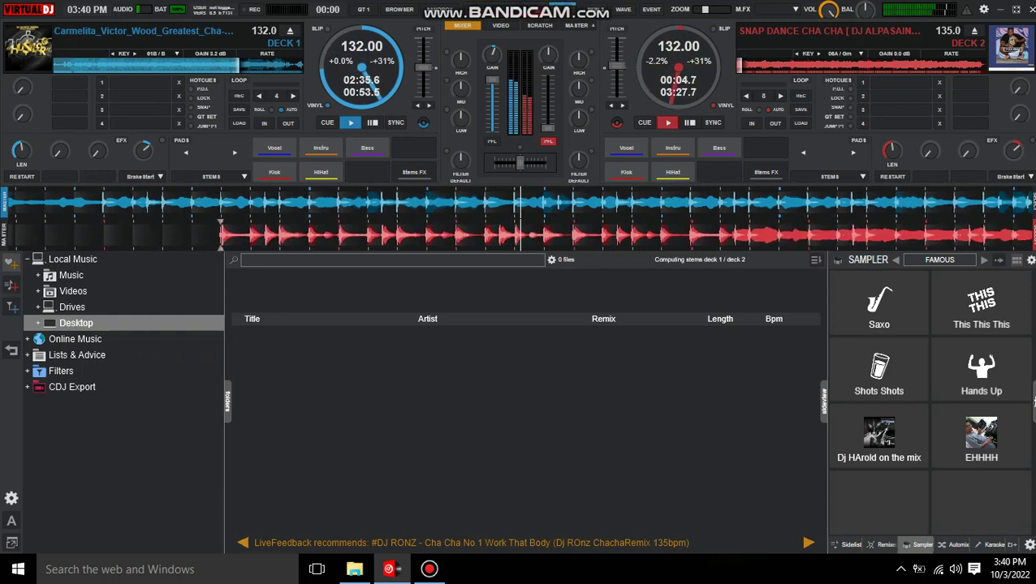
pyautogui.click(682, 27)
pyautogui.click(682, 27)
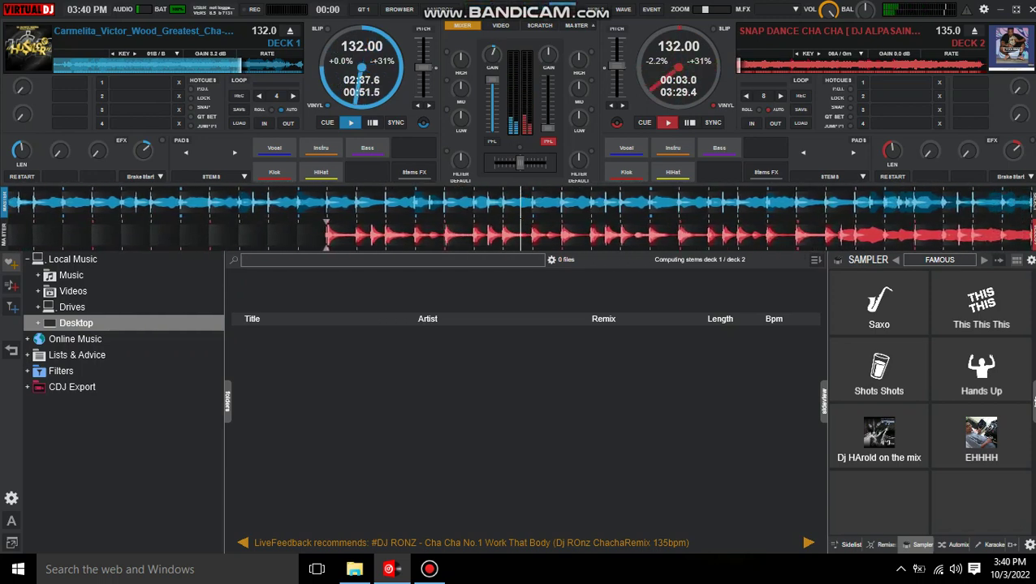
pyautogui.click(680, 28)
pyautogui.click(680, 28)
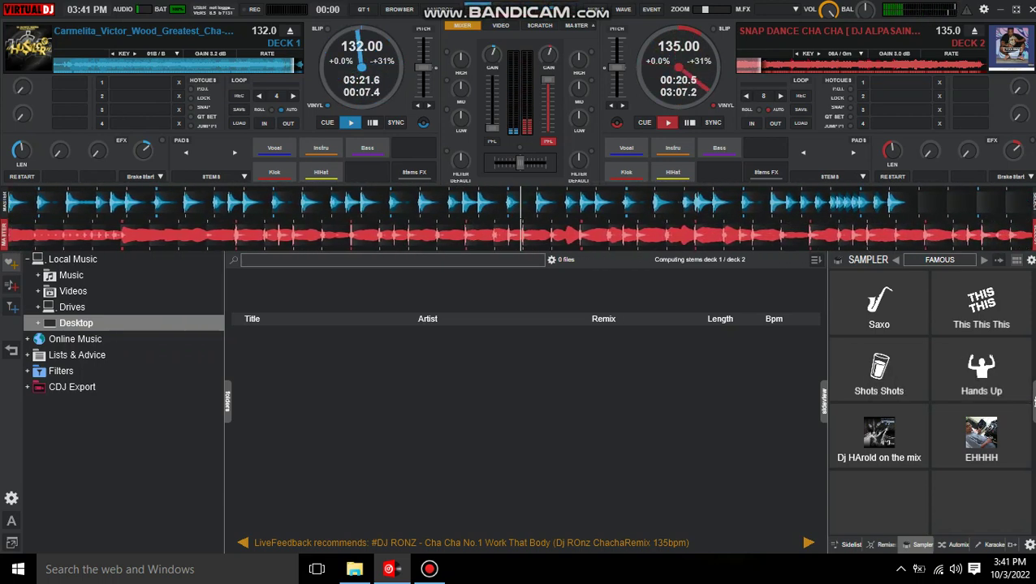
# - Stop deck 1 and trigger the EHHHH sample while deck 2 plays on
pyautogui.press('space')
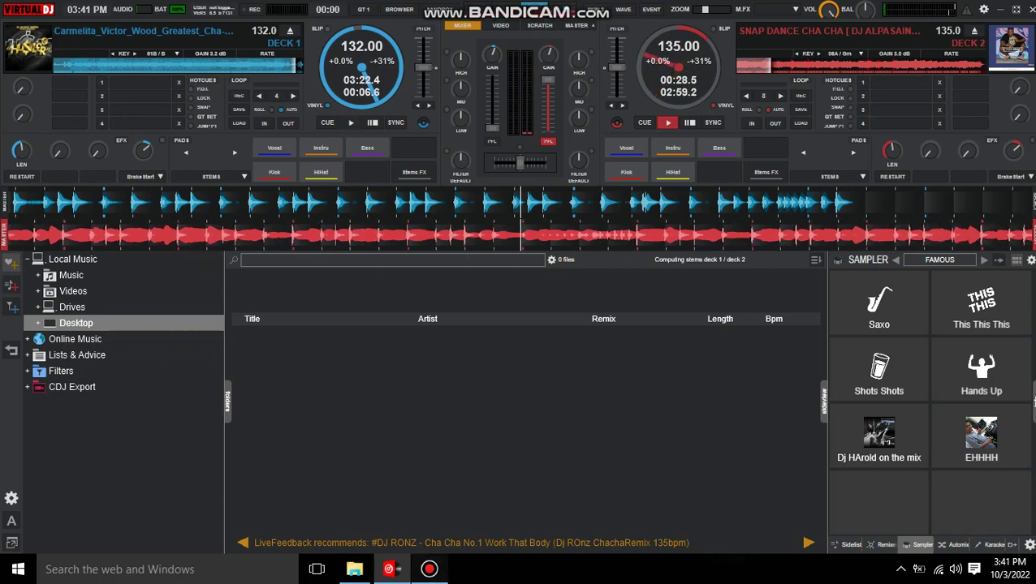
pyautogui.click(430, 569)
pyautogui.click(429, 569)
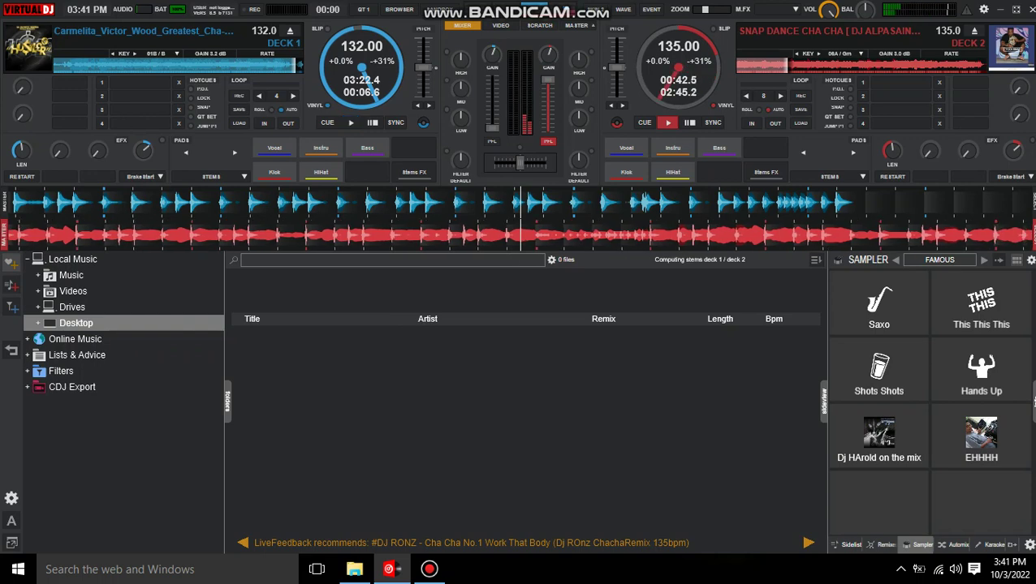
pyautogui.click(981, 436)
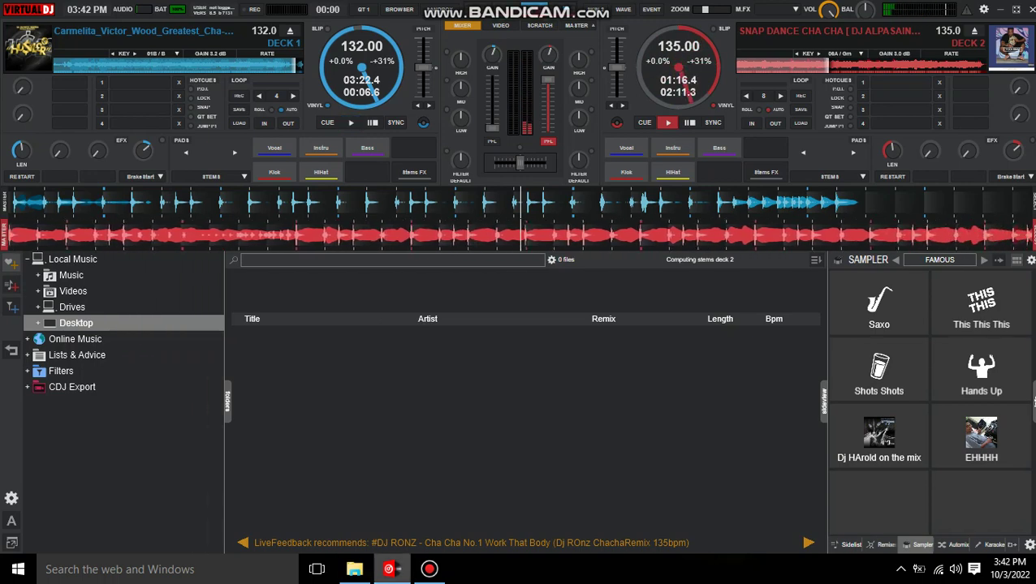
# - Bring up the Bandicam recorder and move its window clear of the decks and mixer
pyautogui.click(428, 570)
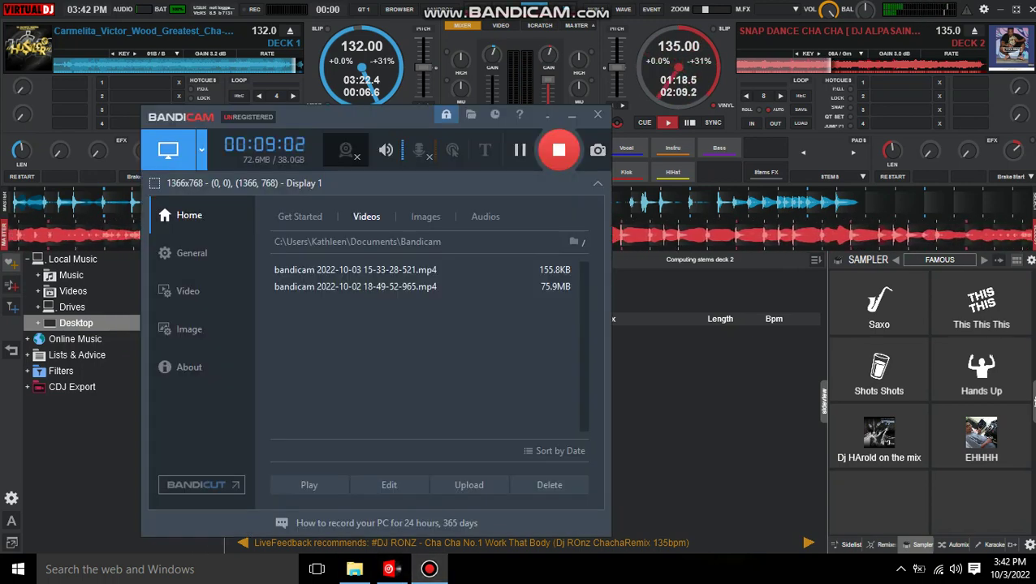
pyautogui.moveTo(349, 116); pyautogui.dragTo(202, 467)
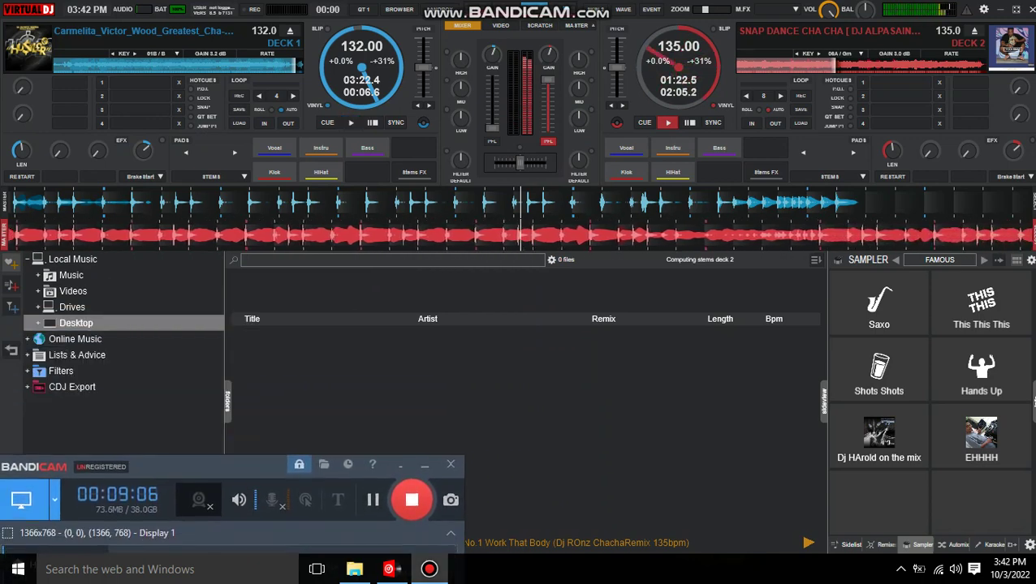
pyautogui.press('space')
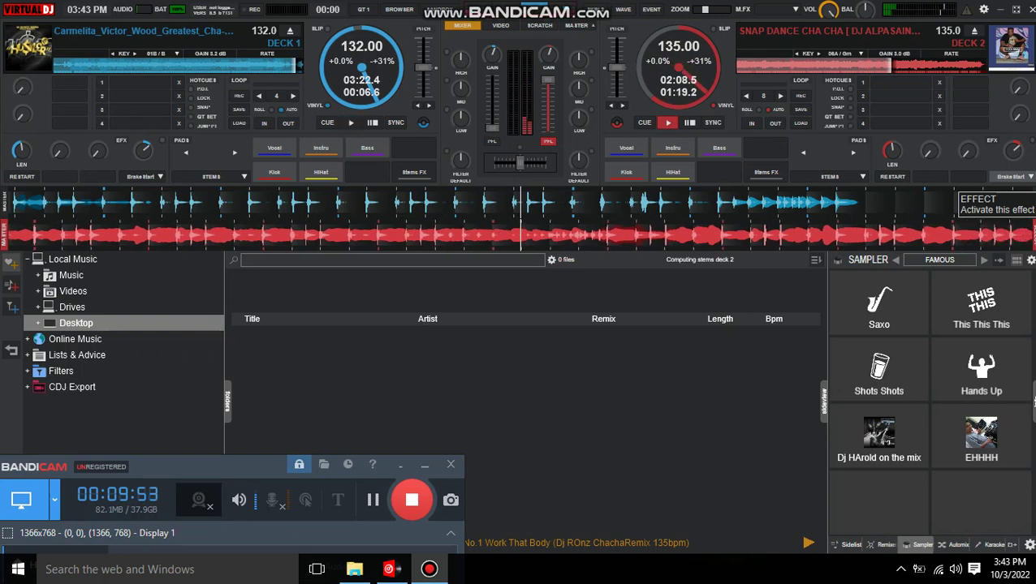
# - Brake deck 2 to a stop with the Brake Start effect, trigger the EHHHH sample, and bring up the Bandicam recorder
pyautogui.click(1010, 177)
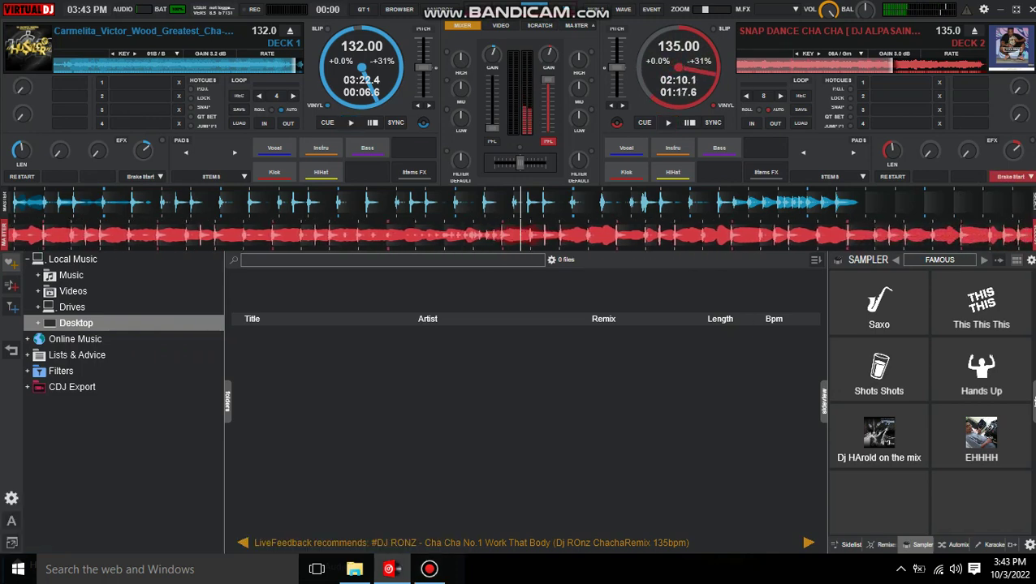
pyautogui.click(981, 437)
pyautogui.click(429, 569)
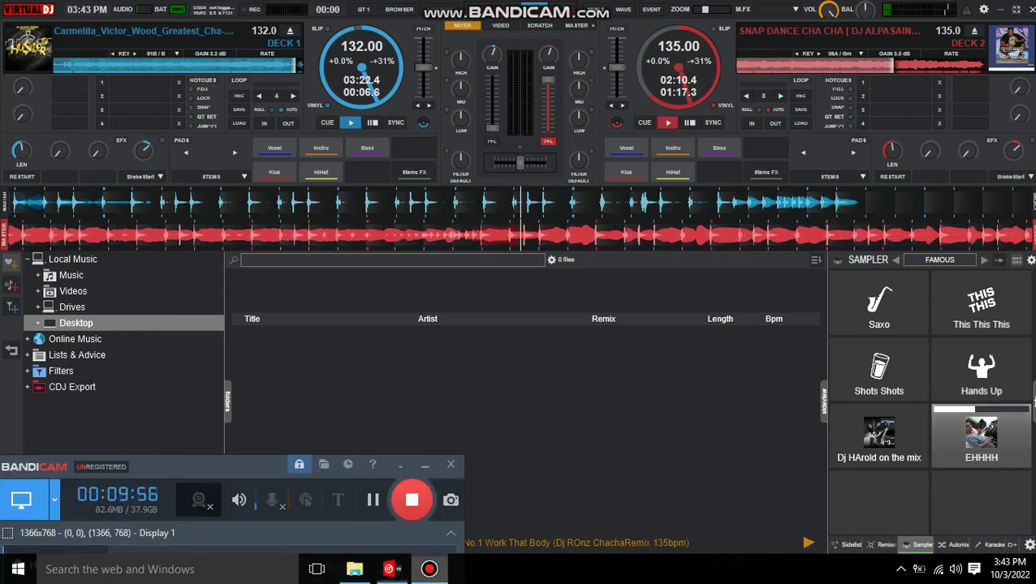